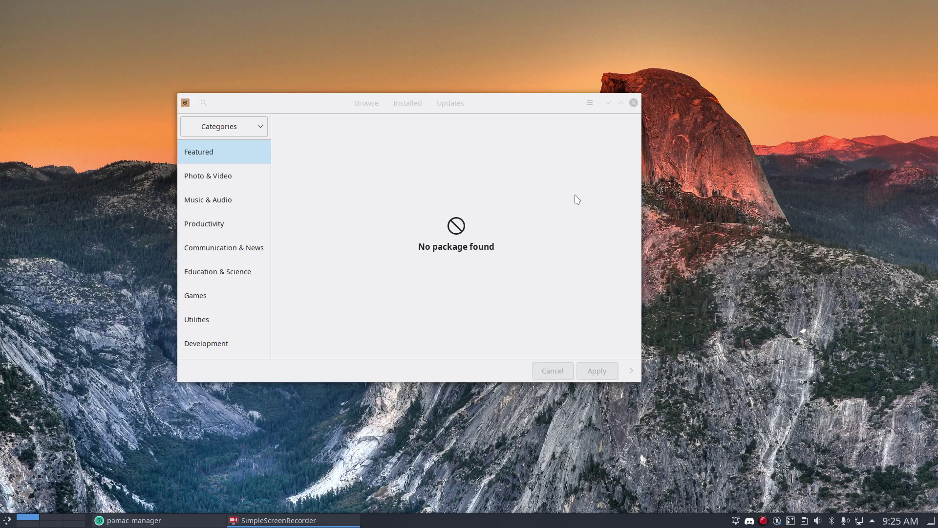
Browse Pamac's Photo & Video and Music & Audio categories, then return to Featured
left_click(317, 103)
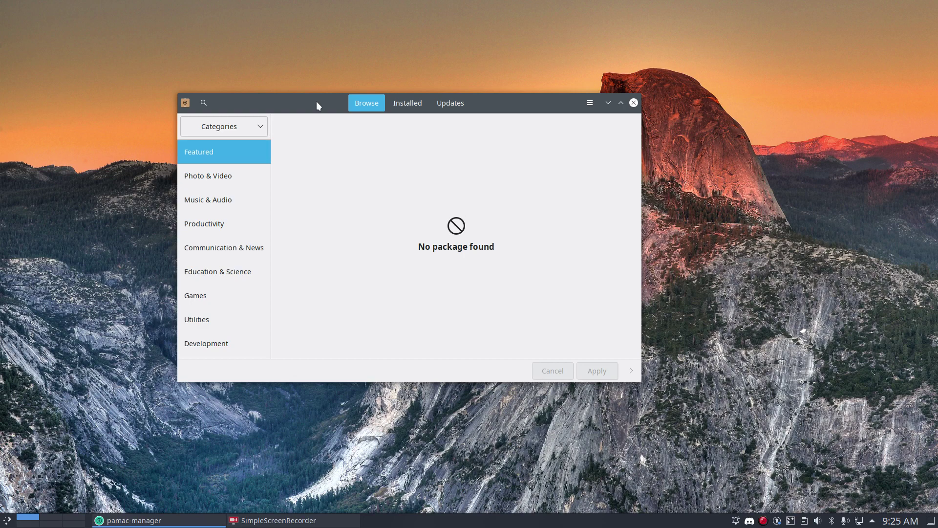
left_click(237, 180)
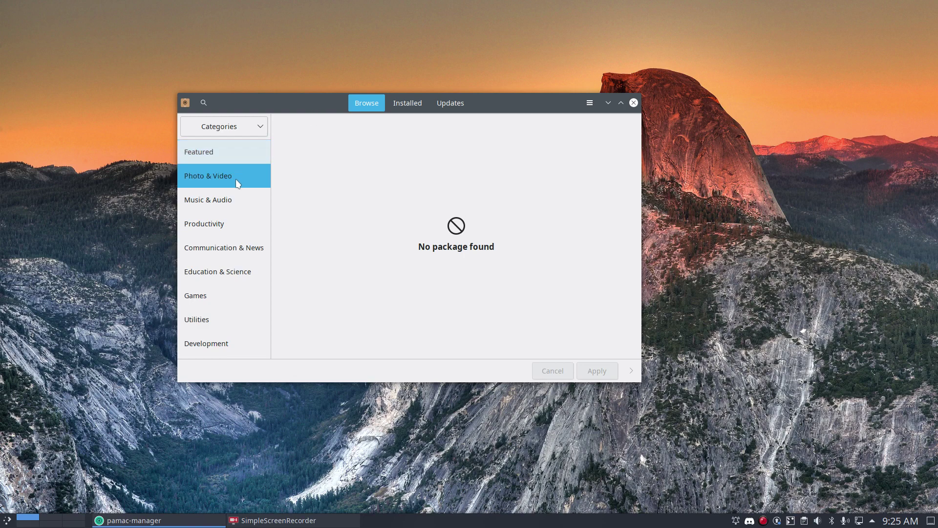
left_click(237, 205)
left_click(228, 160)
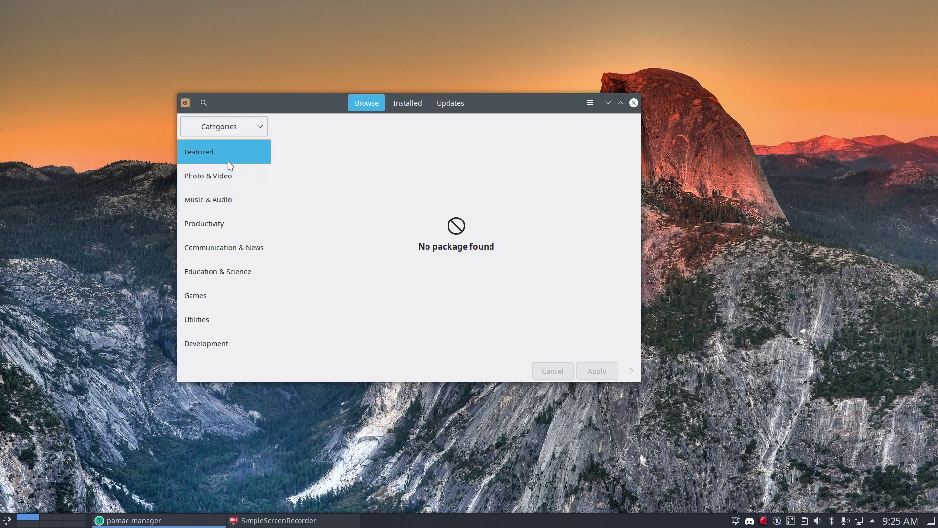
Run neofetch in the drop-down terminal, highlight the kernel version, then hide the terminal
key("F12")
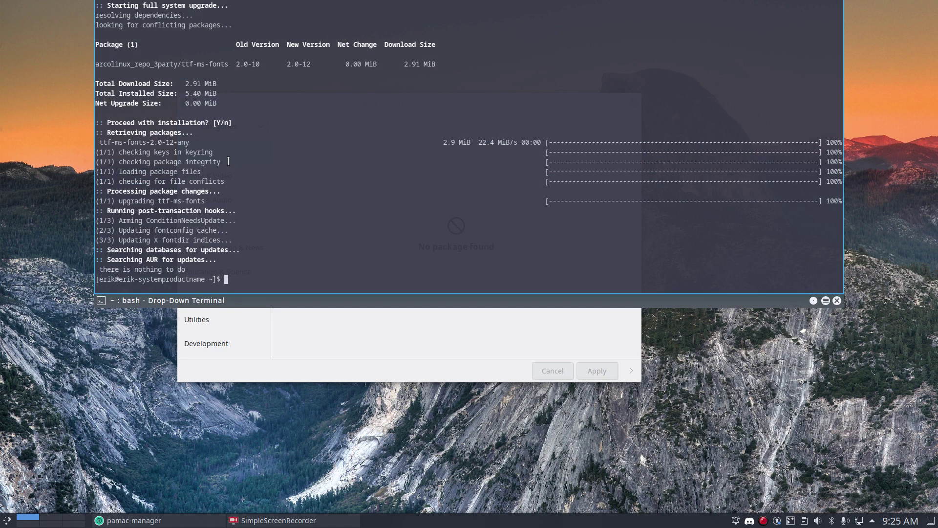
type("neofetc")
type("h")
key("Return")
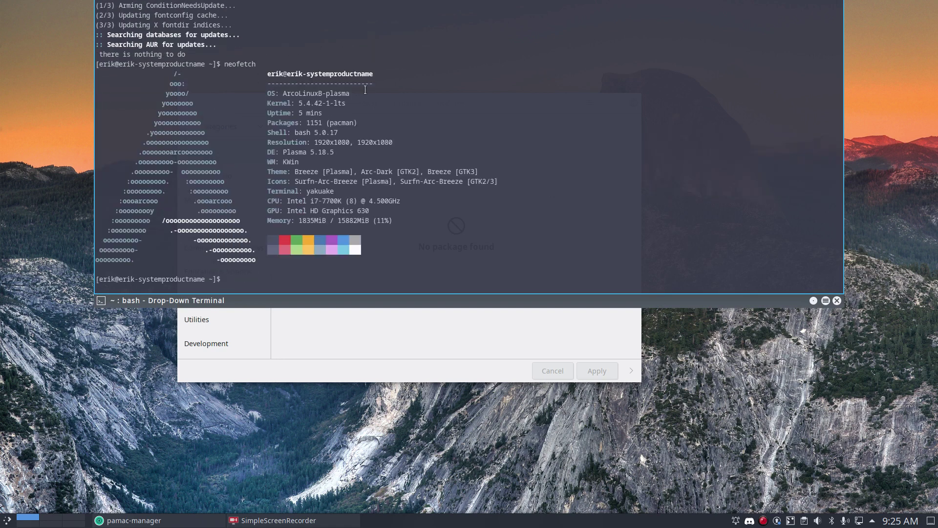
left_click_drag(335, 101, 343, 102)
key("F12")
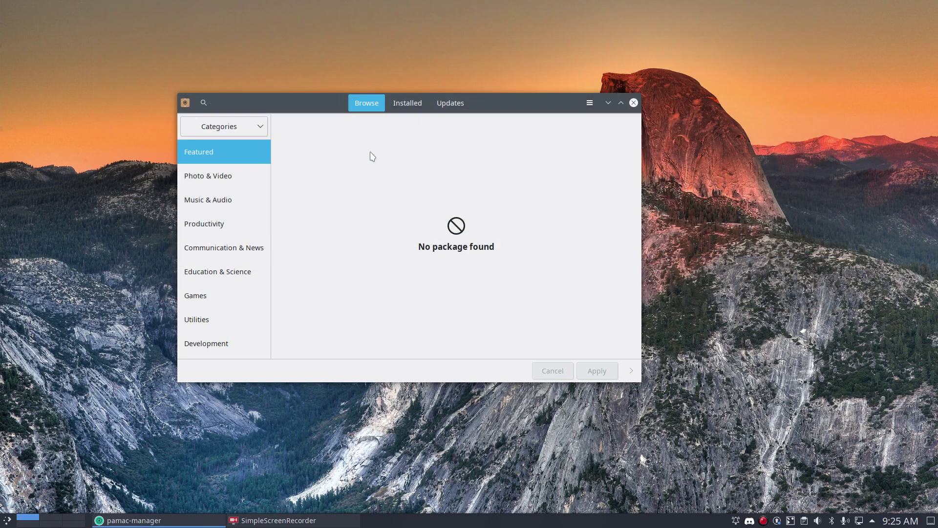
Show hidden files in Dolphin, reach .bin/stay-rolling/2020/20.05-to-20.06, and un-maximize it beside Pamac
left_click_drag(544, 106, 793, 92)
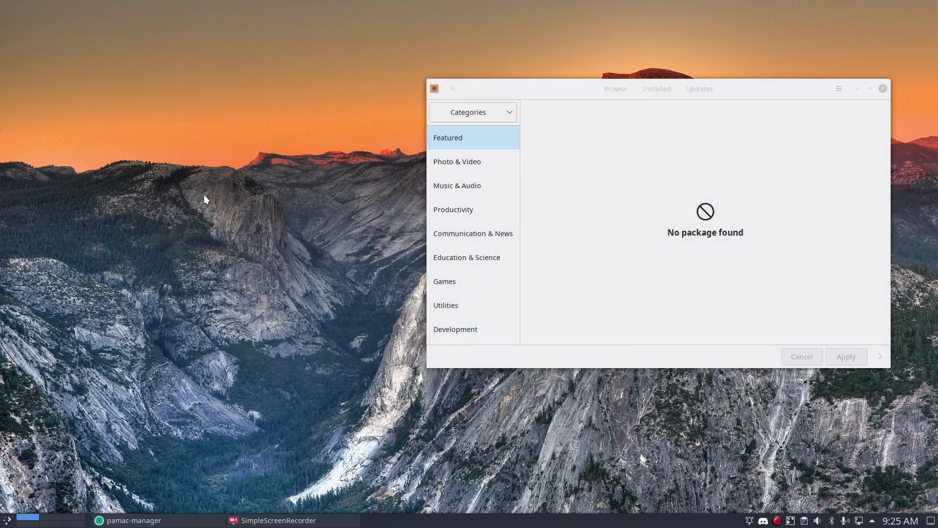
key("super+e")
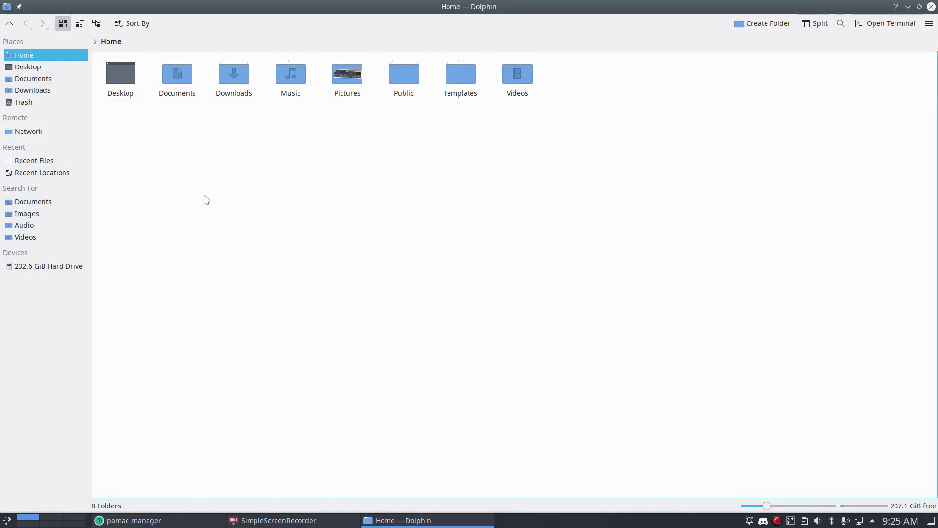
key("ctrl+h")
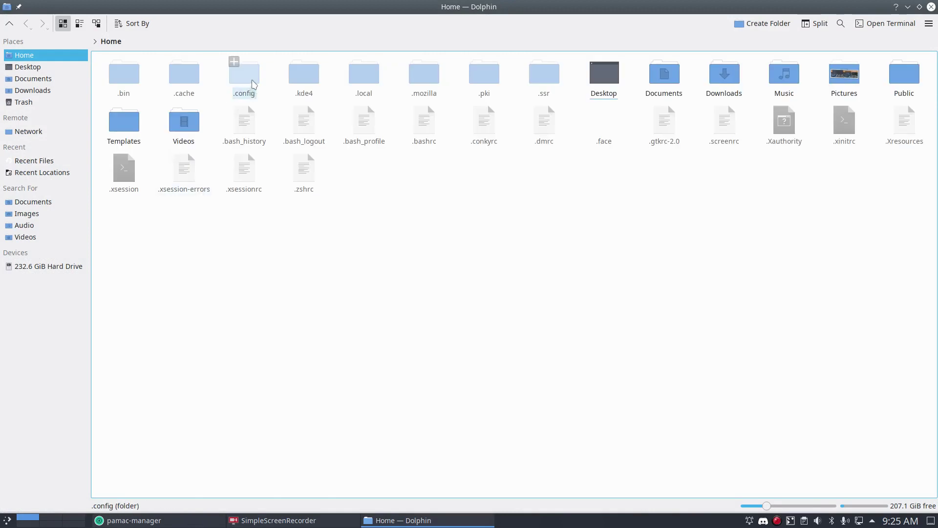
left_click(126, 78)
left_click(188, 81)
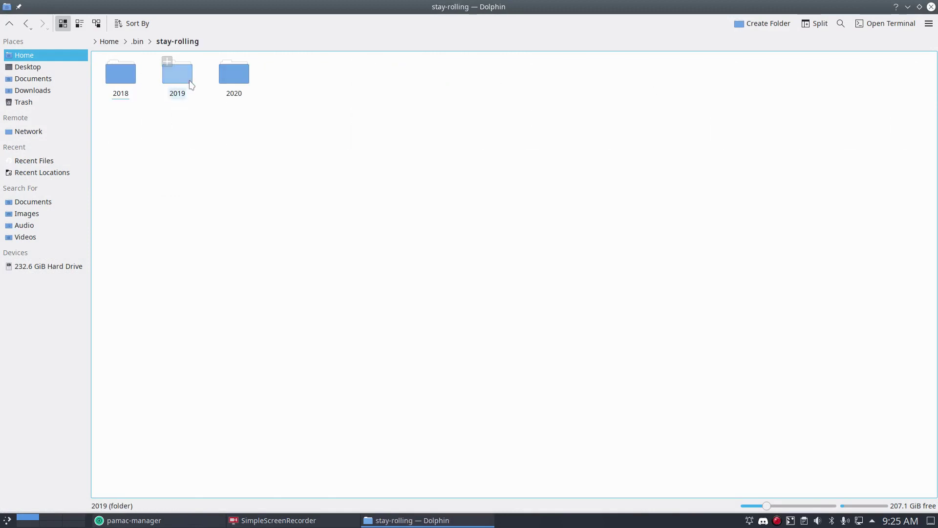
left_click(234, 78)
left_click(346, 76)
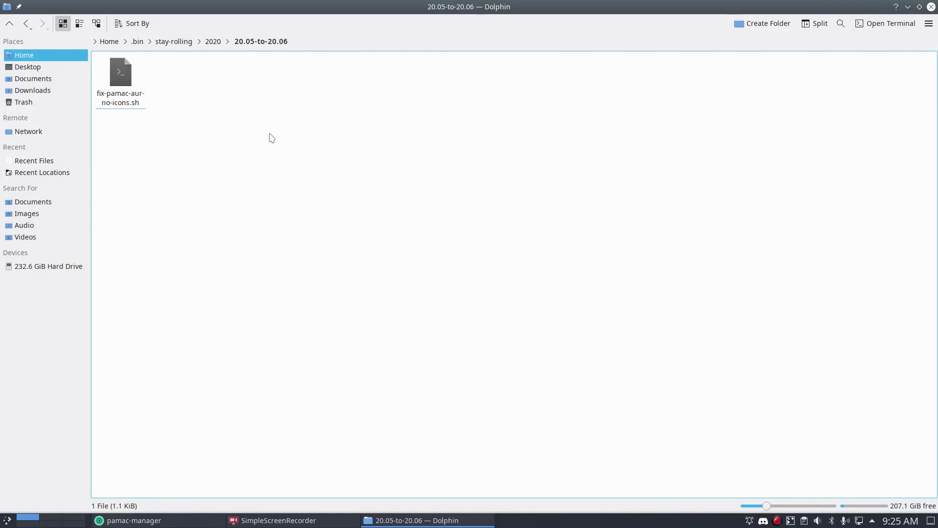
left_click(665, 34)
left_click_drag(651, 4, 293, 32)
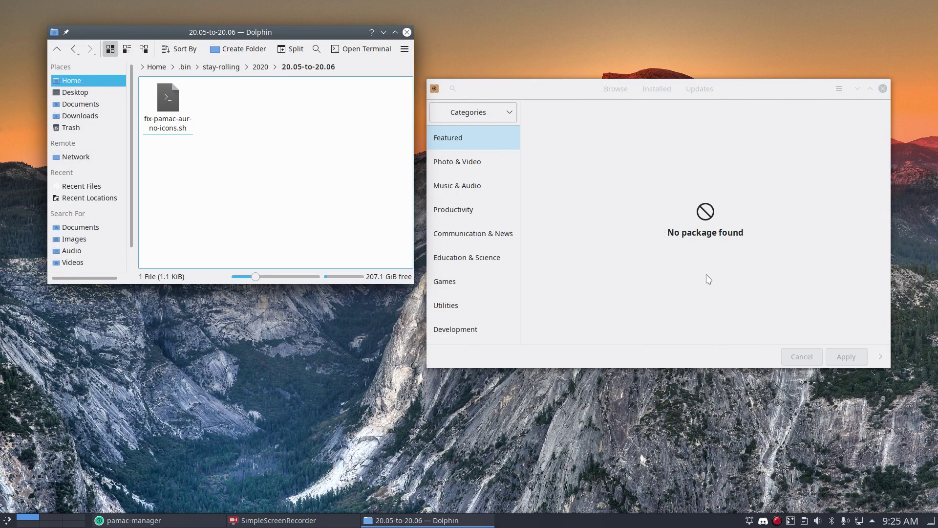
List Pamac's explicitly installed packages
left_click(694, 286)
left_click(664, 91)
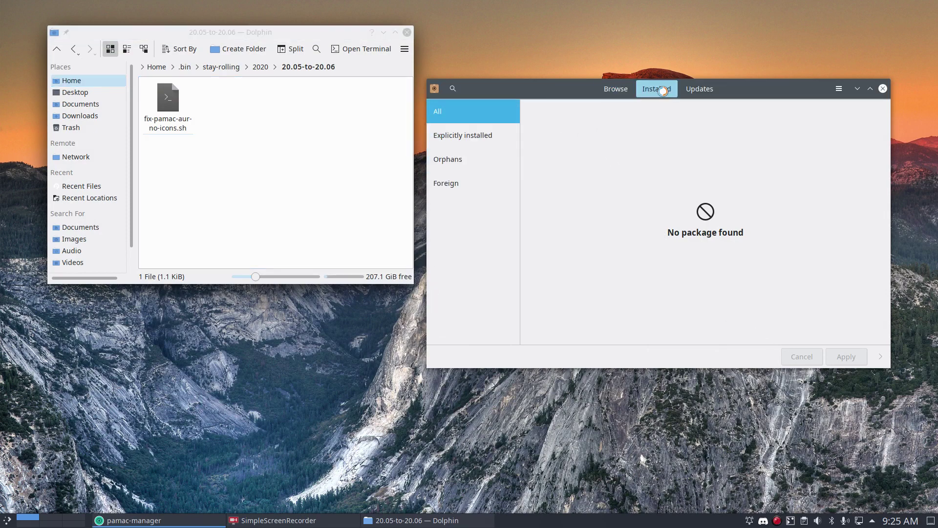
left_click(479, 139)
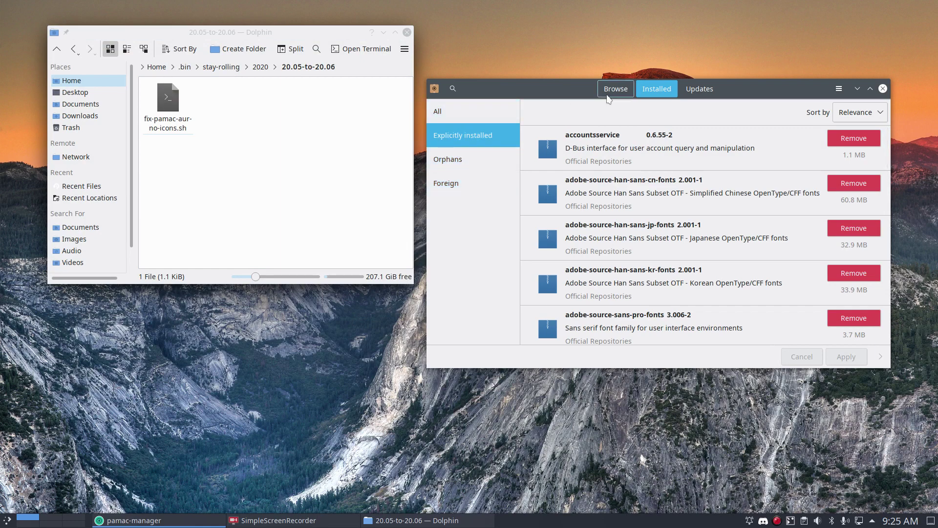
Group the browse list by repository and show the arcolinux_repo packages
left_click(609, 98)
left_click(509, 114)
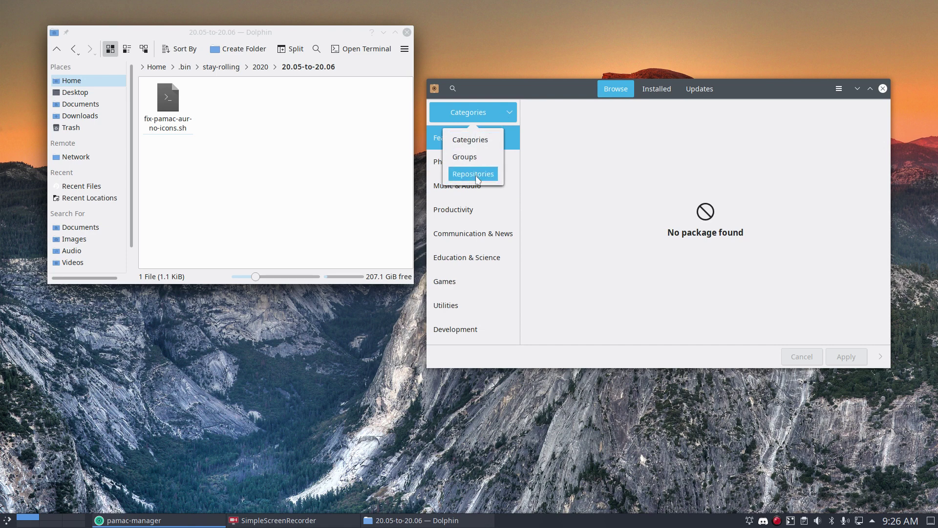
left_click(474, 174)
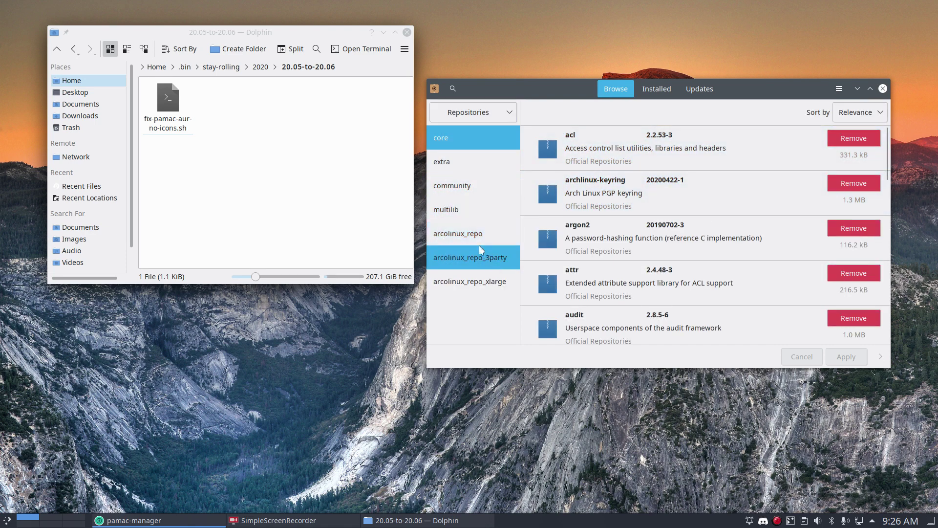
left_click(514, 230)
Check arcolinux-bin-git's dependencies, scroll its file list to the end, then go back
left_click(620, 200)
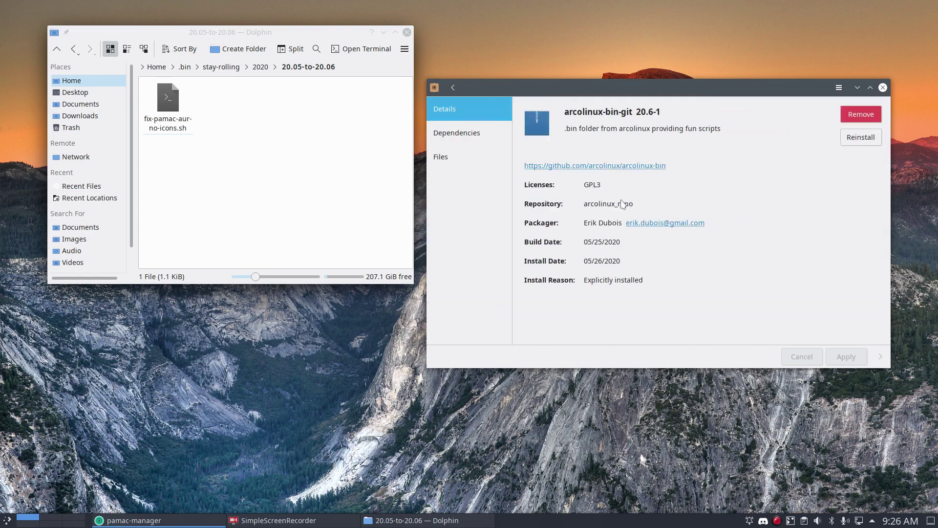
left_click(485, 147)
left_click(467, 168)
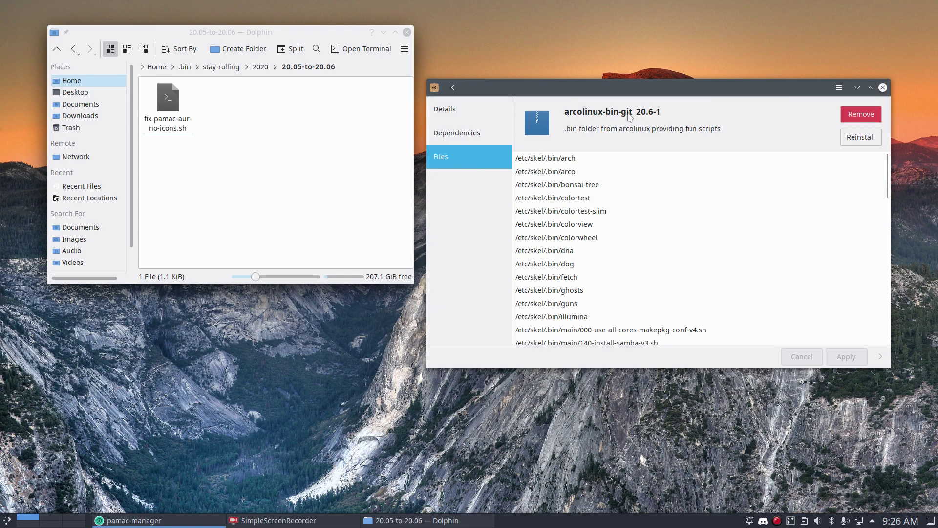
scroll(569, 237, "down", 5)
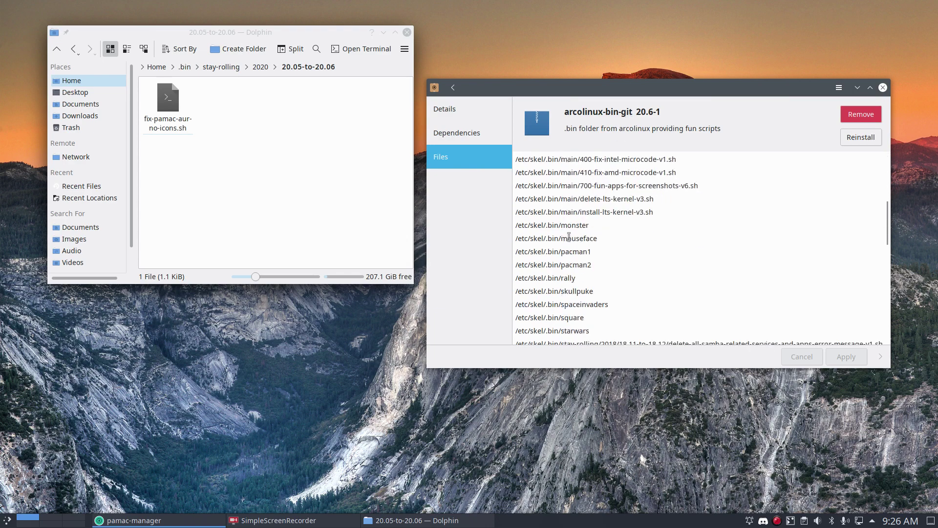
scroll(569, 237, "down", 5)
scroll(569, 237, "down", 5)
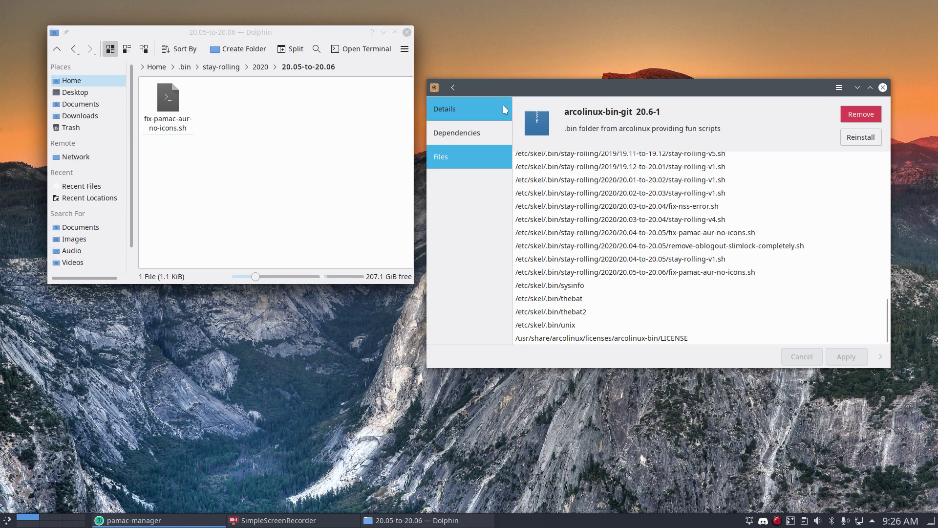
left_click(453, 88)
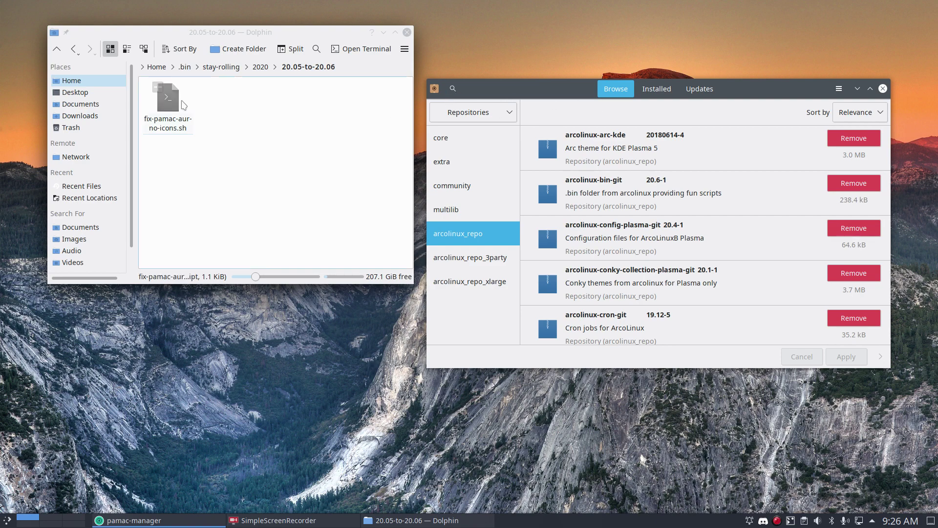
Run ./fix-pamac-aur-no-icons.sh from Dolphin's folder in a terminal, authorising it with the sudo password
left_click(332, 59)
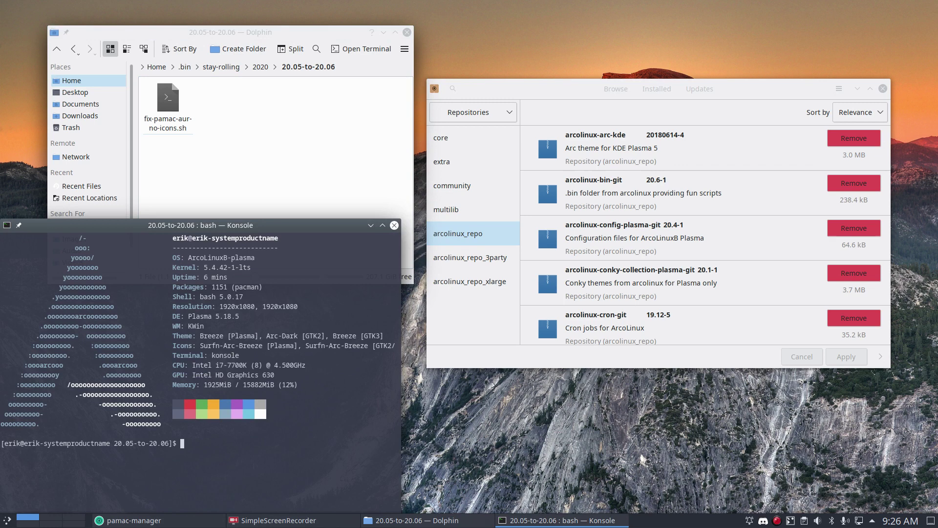
type("./fi")
key("Tab")
key("Return")
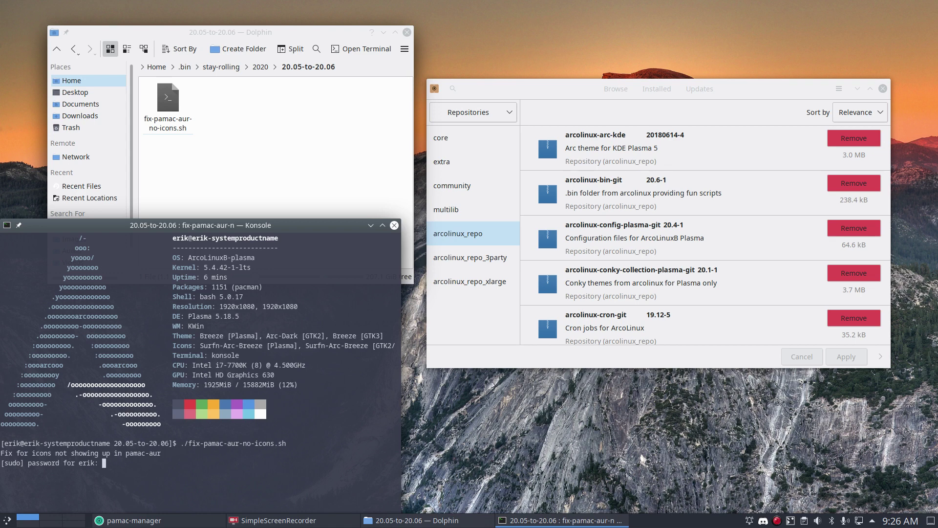
key("Return")
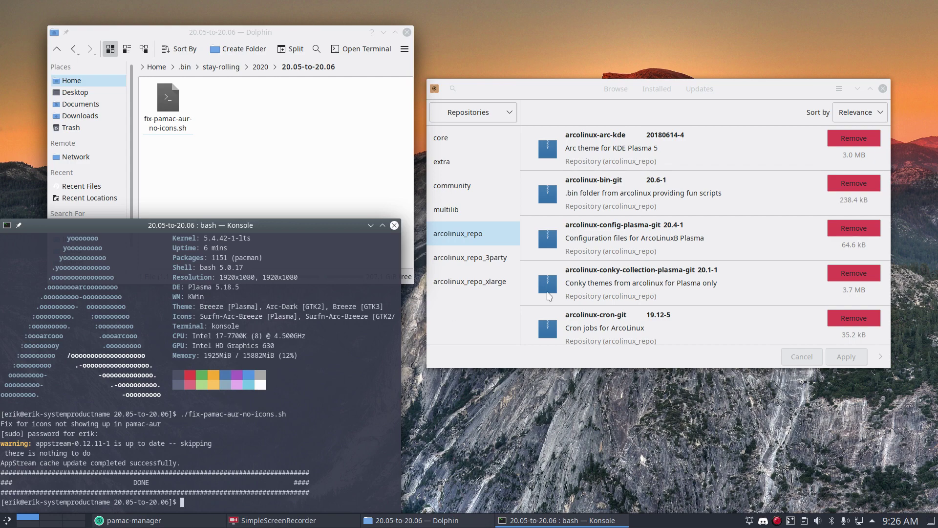
Close Pamac, Dolphin and the terminal, then relaunch Software Update and switch to Browse
left_click(883, 89)
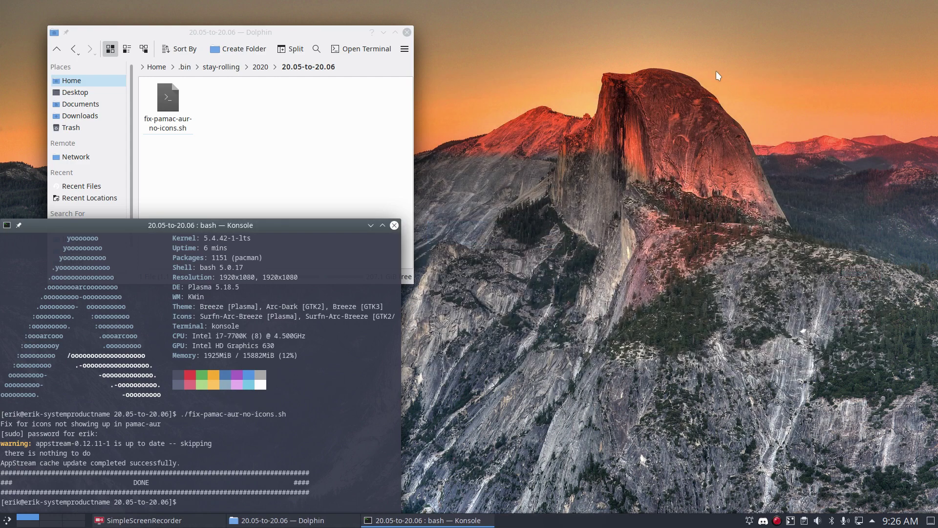
left_click(407, 33)
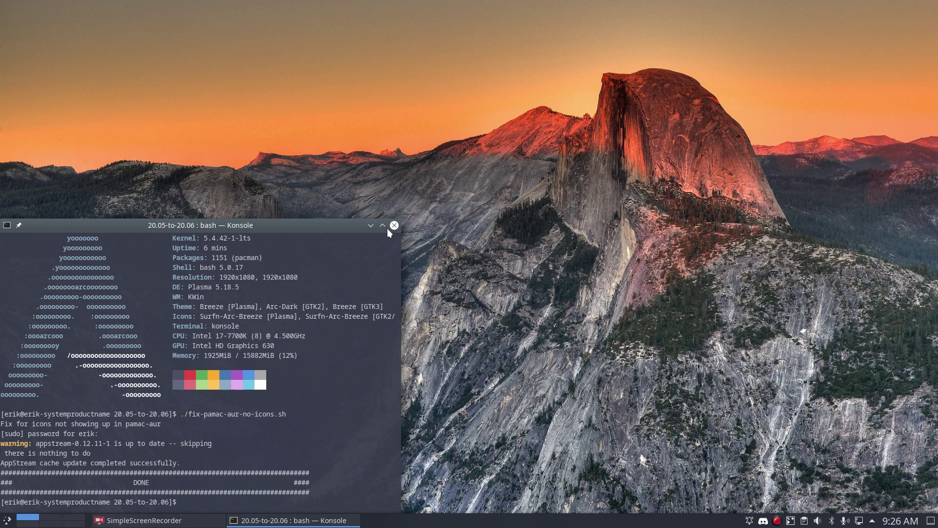
left_click(394, 225)
left_click(9, 522)
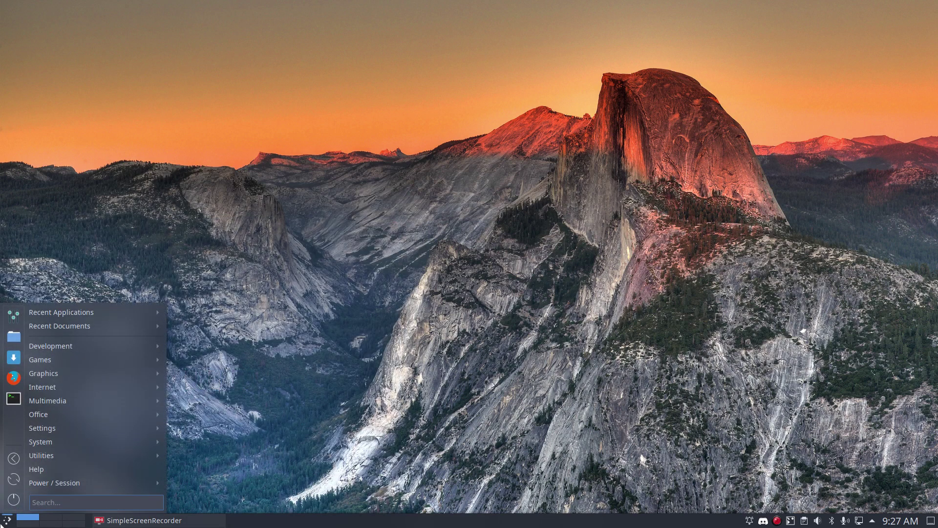
type("upd")
key("Return")
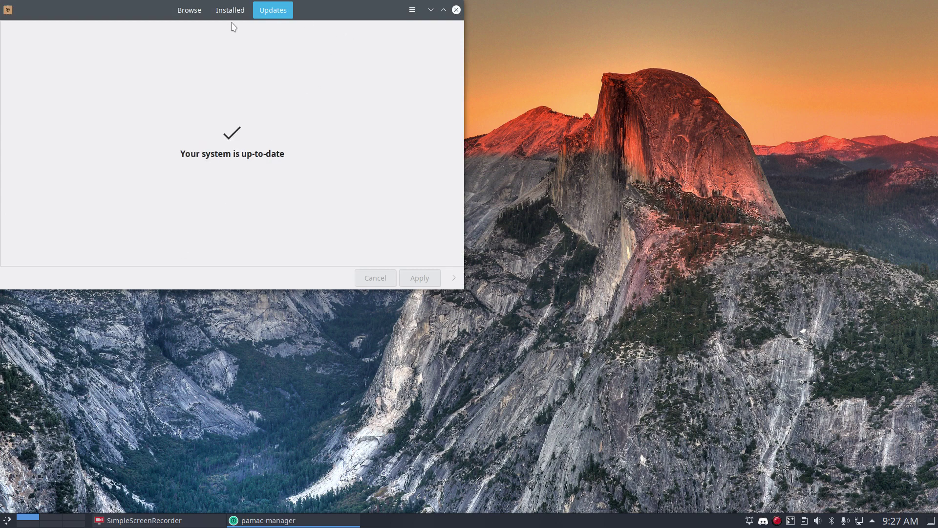
left_click(193, 13)
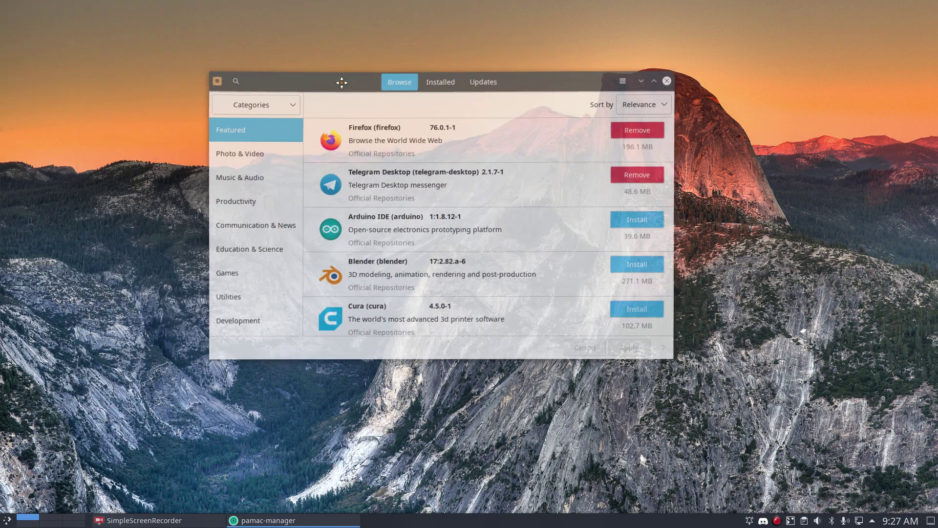
Center the Pamac window and scroll through the Photo & Video applications
left_click_drag(133, 15, 353, 98)
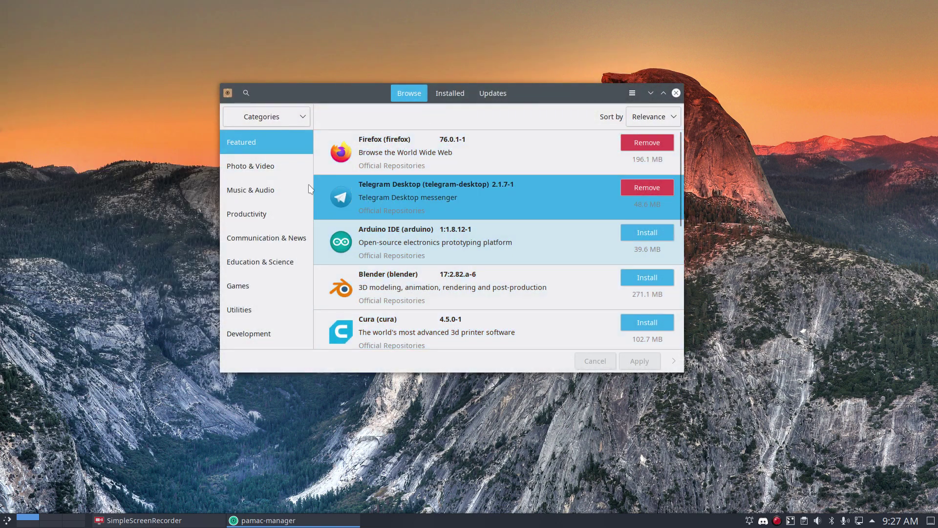
left_click(276, 169)
scroll(386, 198, "down", 3)
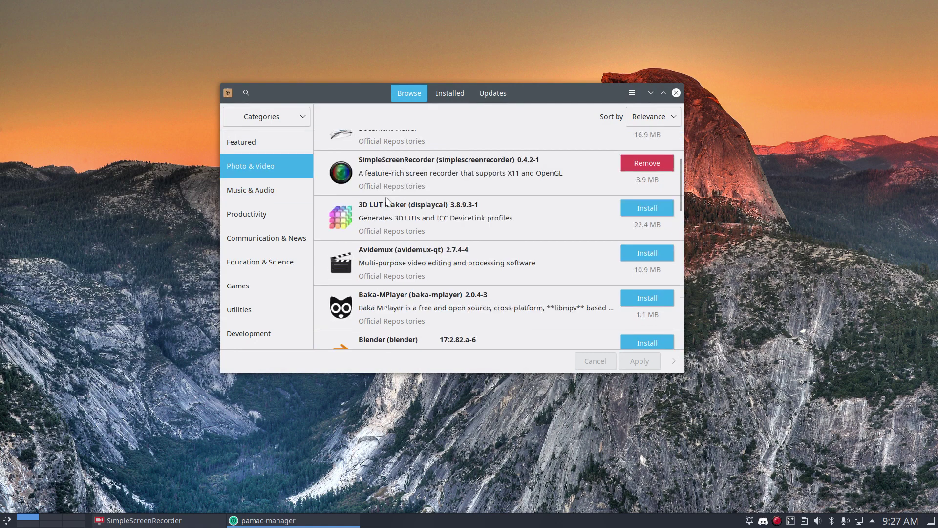
scroll(386, 198, "down", 3)
scroll(386, 198, "down", 3)
scroll(386, 198, "down", 3)
scroll(386, 199, "down", 2)
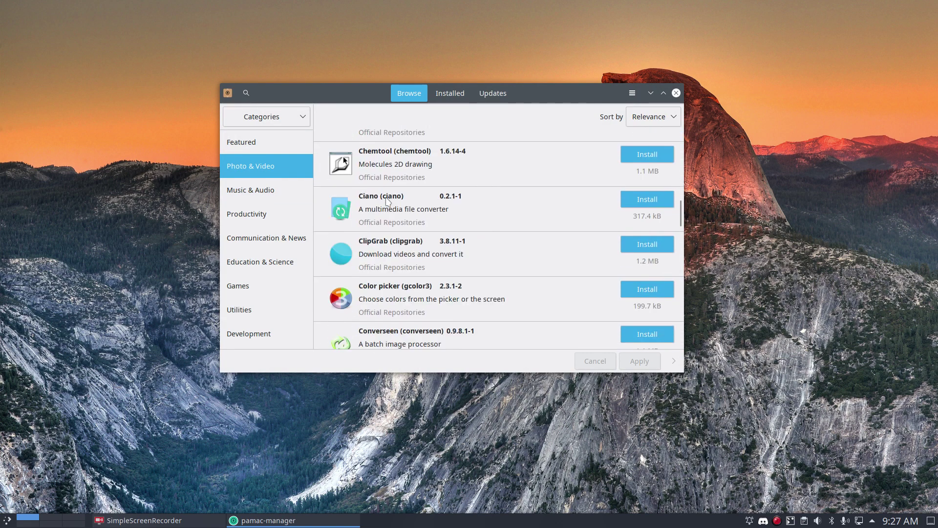
scroll(386, 199, "down", 3)
scroll(386, 199, "down", 3)
scroll(386, 200, "down", 3)
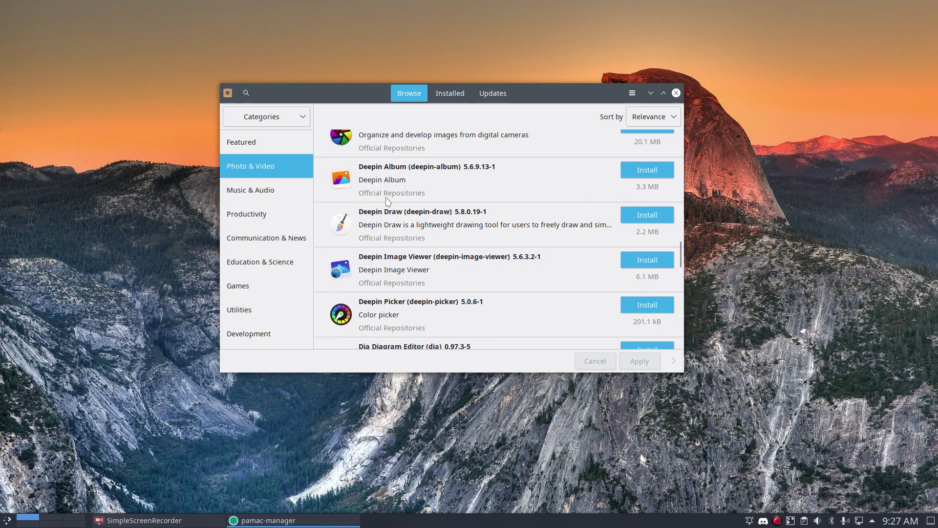
scroll(387, 201, "down", 2)
scroll(387, 200, "down", 1)
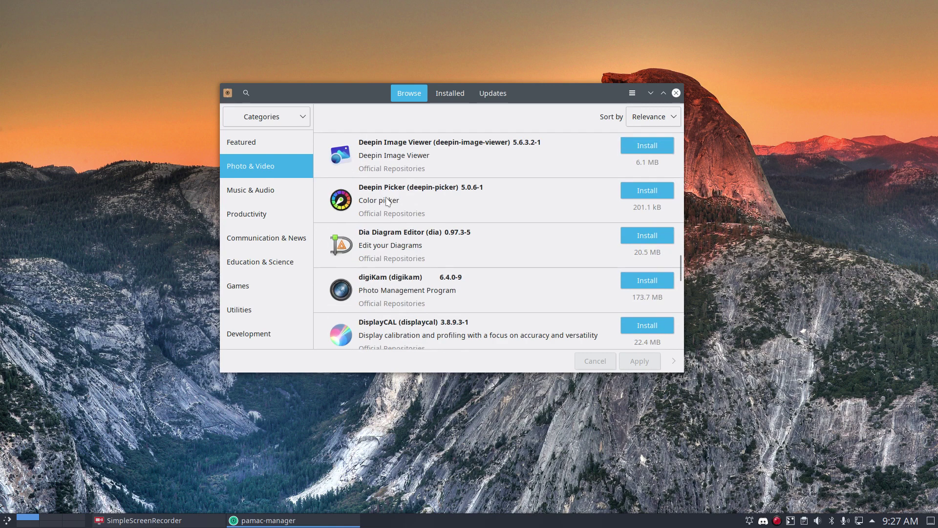
Scroll through the Music & Audio applications
left_click(261, 193)
scroll(473, 258, "down", 1)
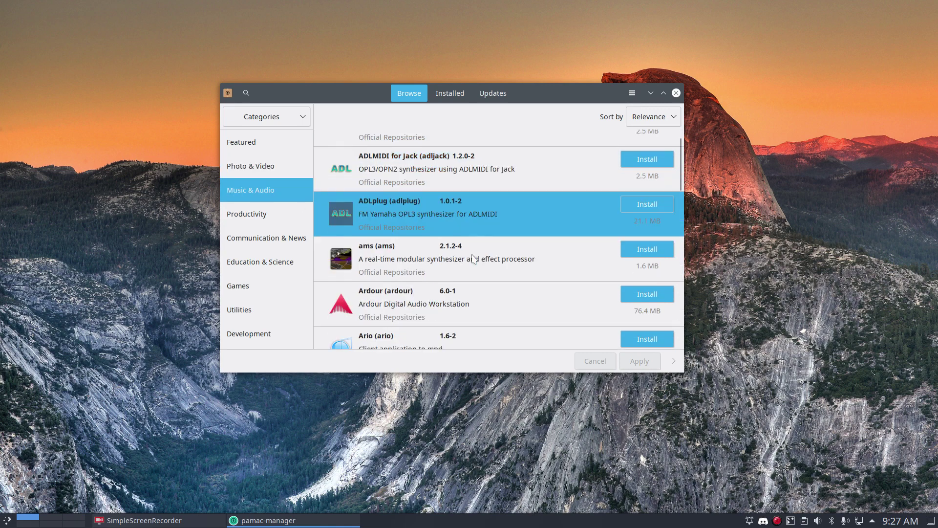
scroll(473, 258, "down", 6)
scroll(473, 258, "down", 4)
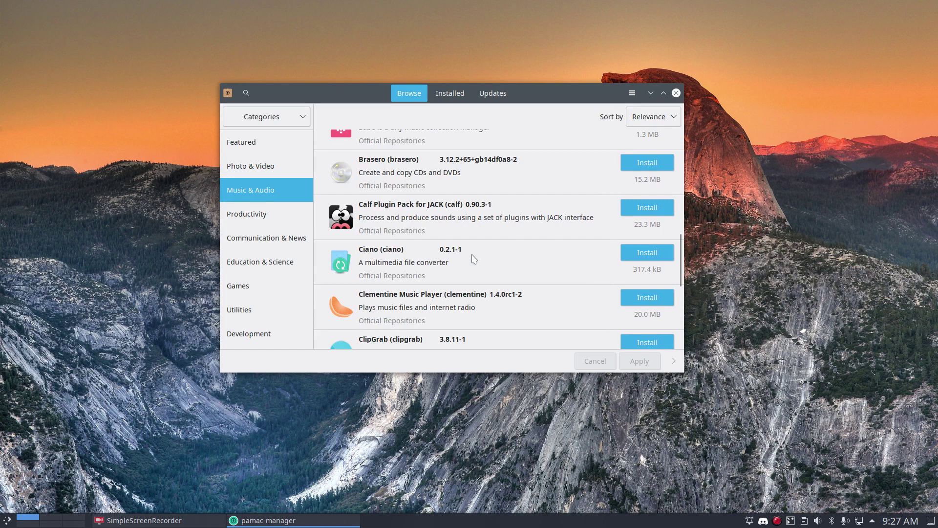
scroll(473, 259, "down", 3)
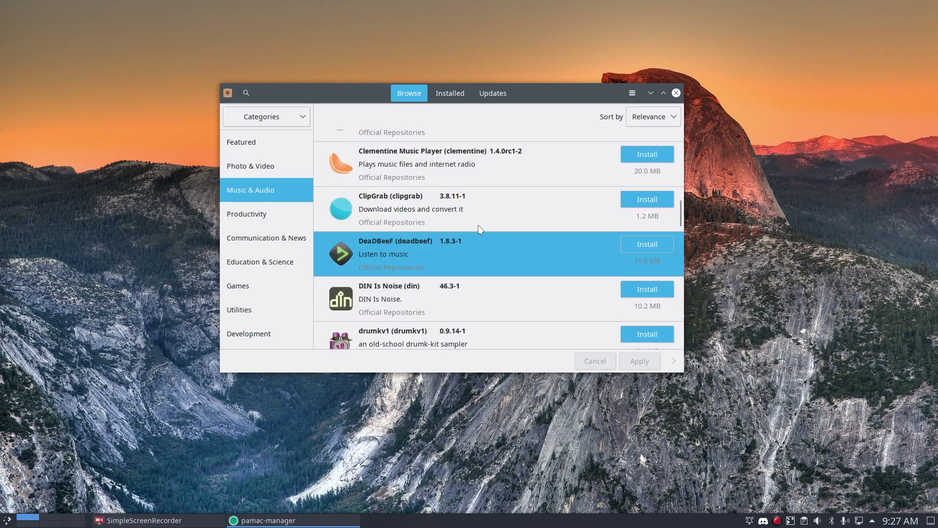
left_click(632, 157)
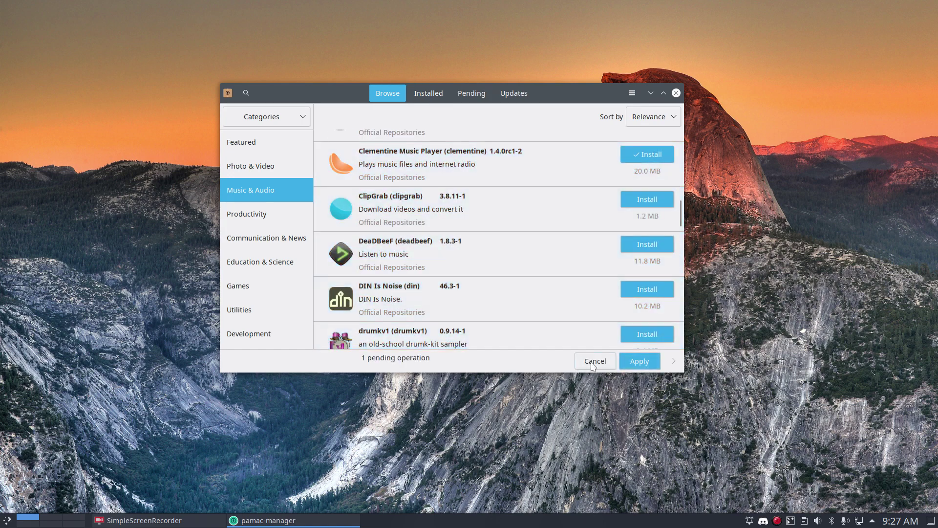
left_click(627, 362)
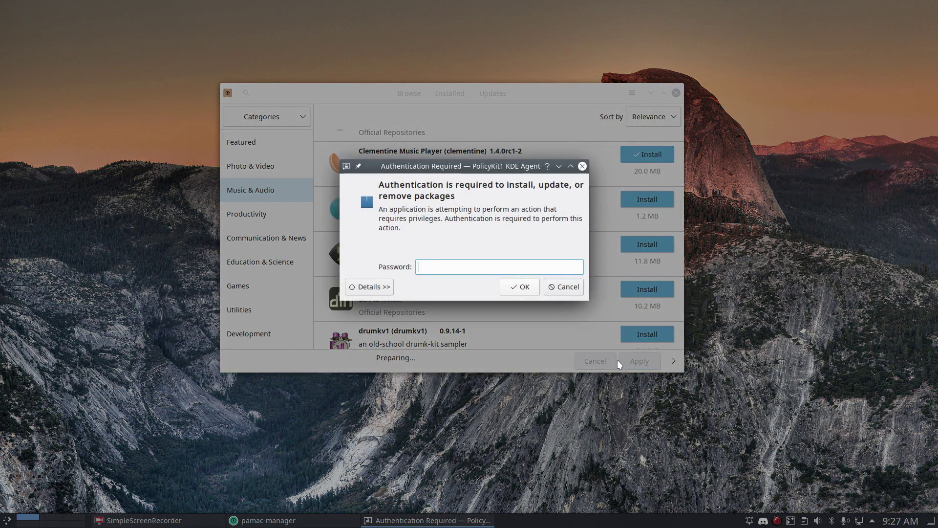
type("******")
key("Return")
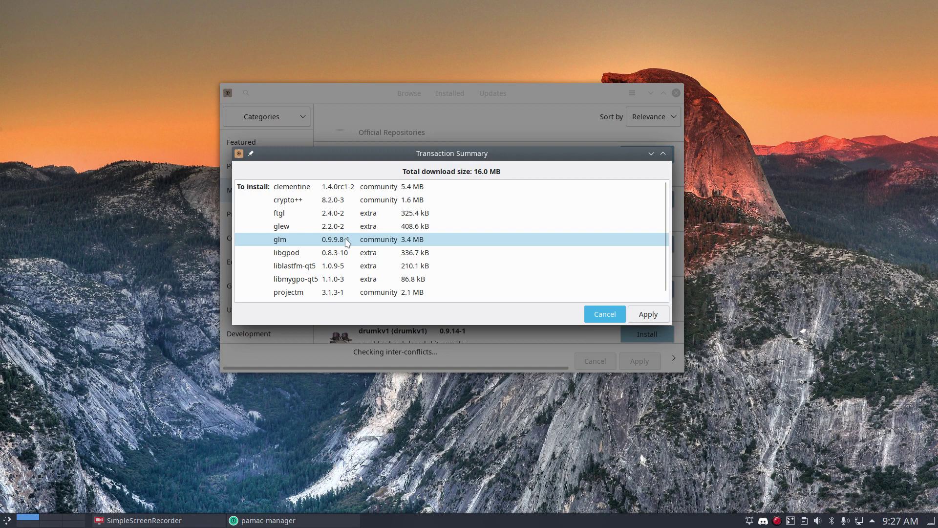
scroll(348, 195, "down", 1)
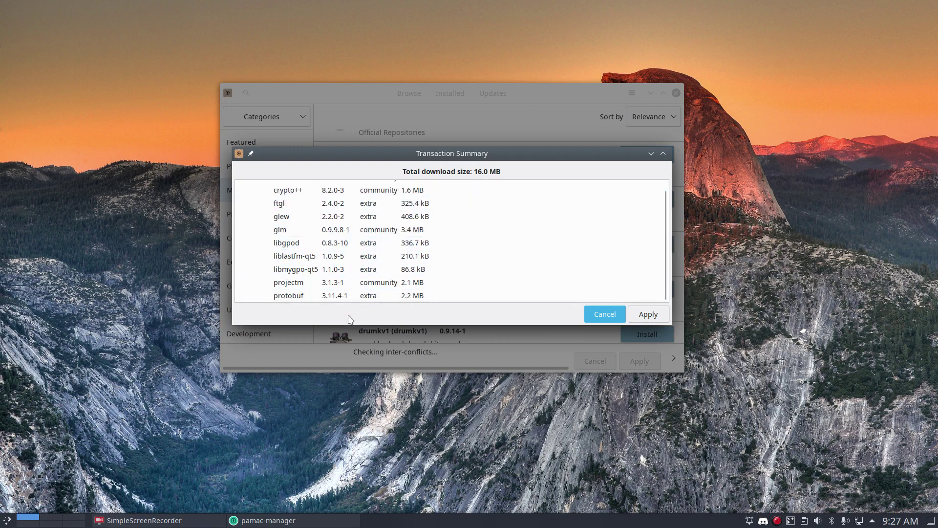
scroll(375, 290, "up", 1)
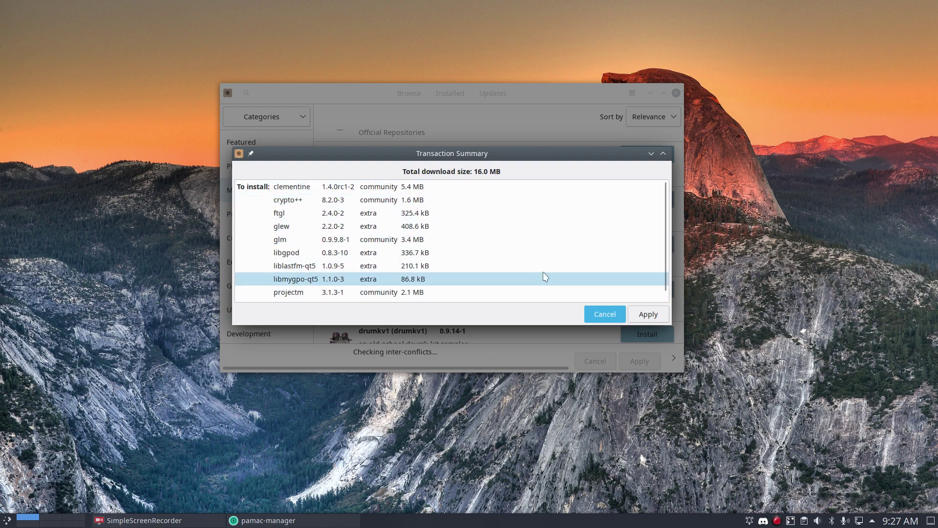
left_click(617, 320)
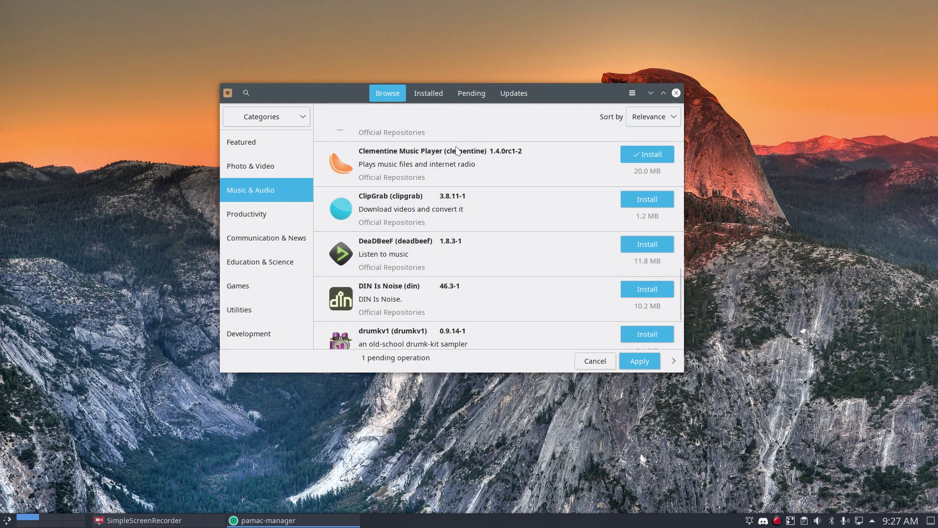
Show Productivity, then switch grouping to Repositories and open arcolinux_repo_xlarge
left_click(270, 208)
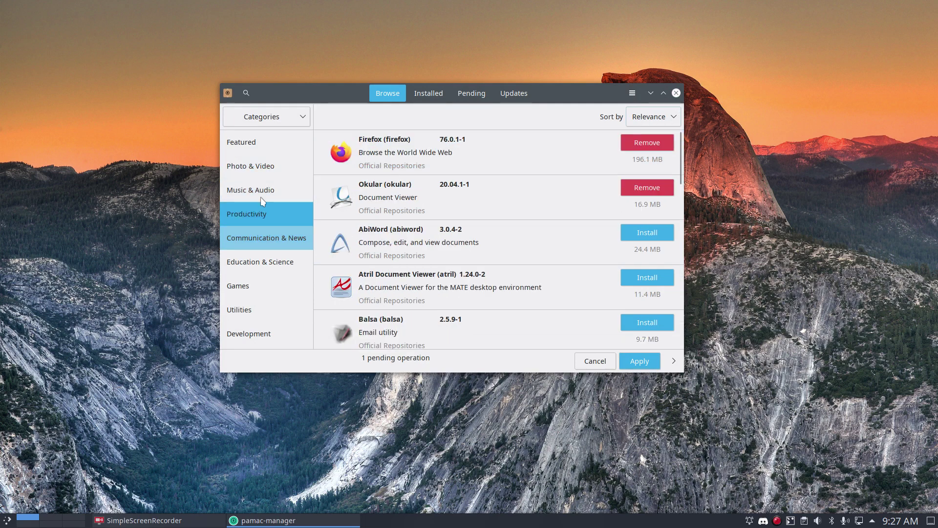
left_click(292, 119)
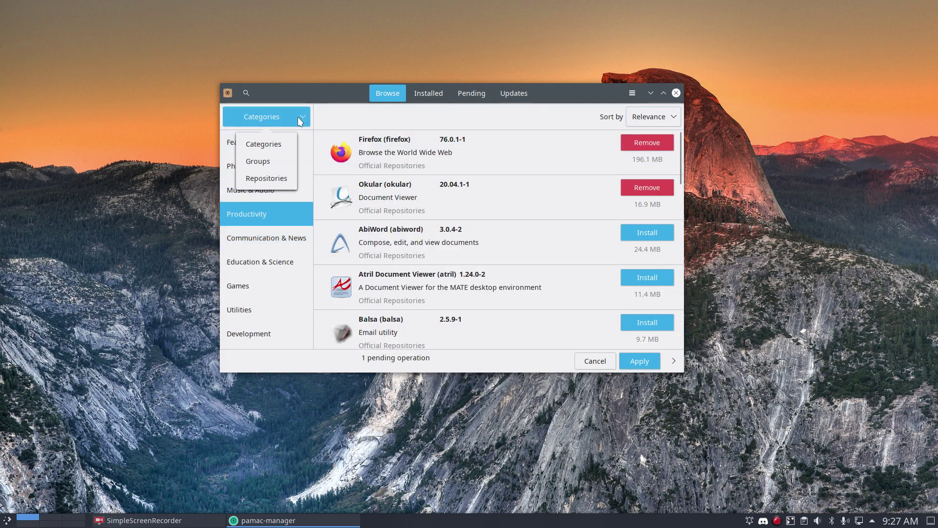
left_click(275, 175)
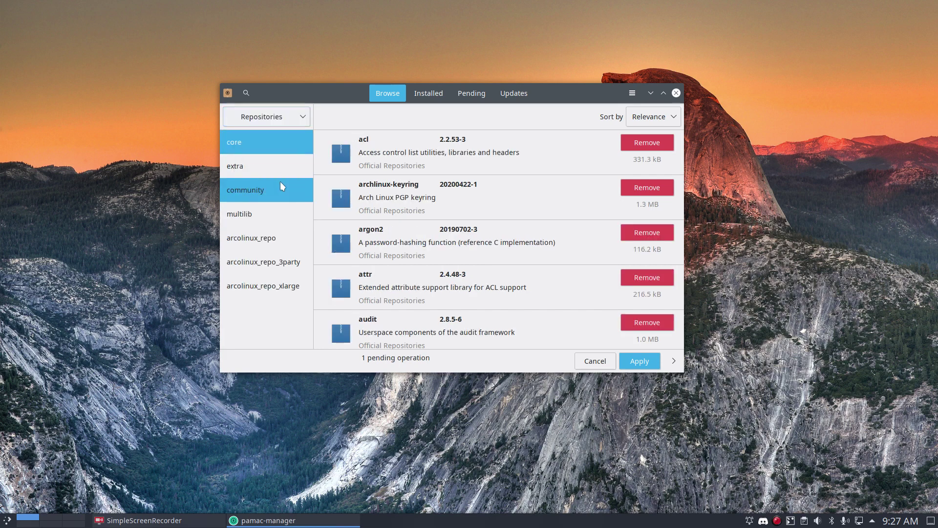
left_click(266, 286)
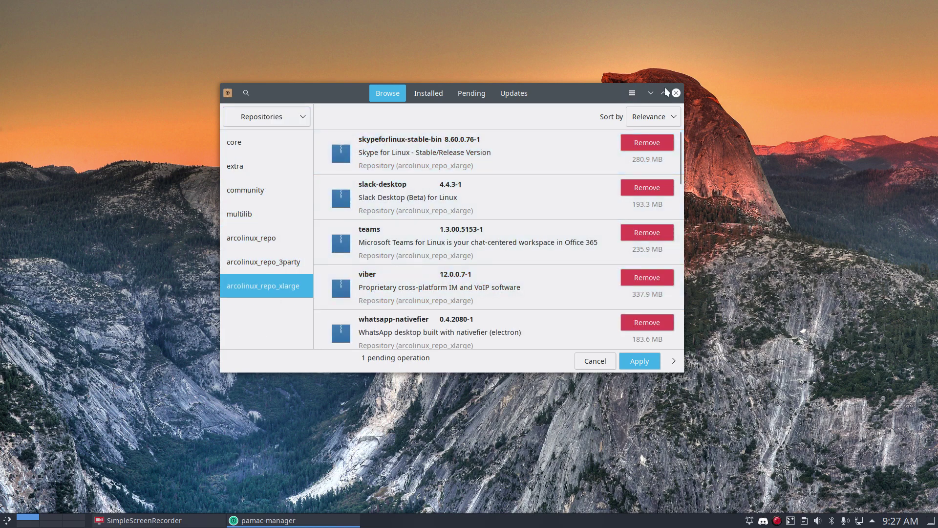
Maximize Pamac and scroll through the arcolinux_repo_xlarge package list
left_click(663, 93)
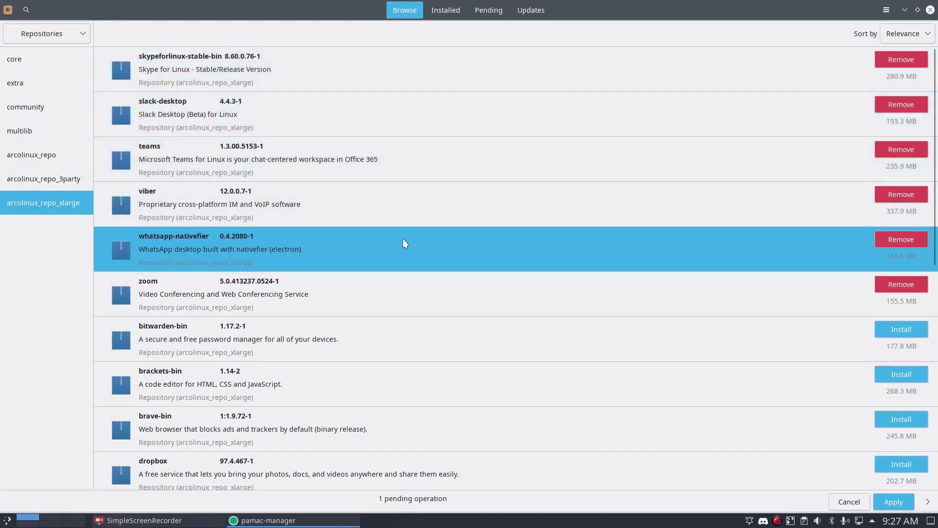
scroll(404, 243, "down", 4)
scroll(405, 243, "down", 3)
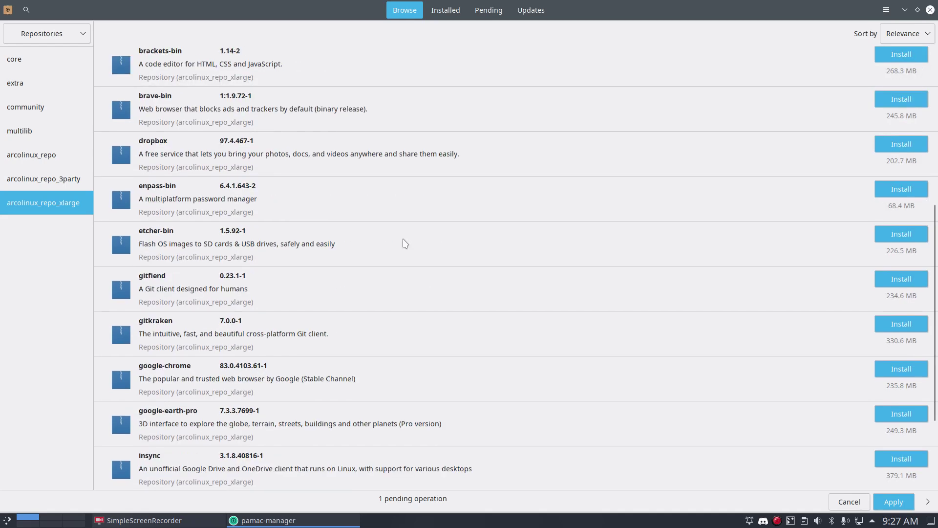
scroll(405, 243, "down", 2)
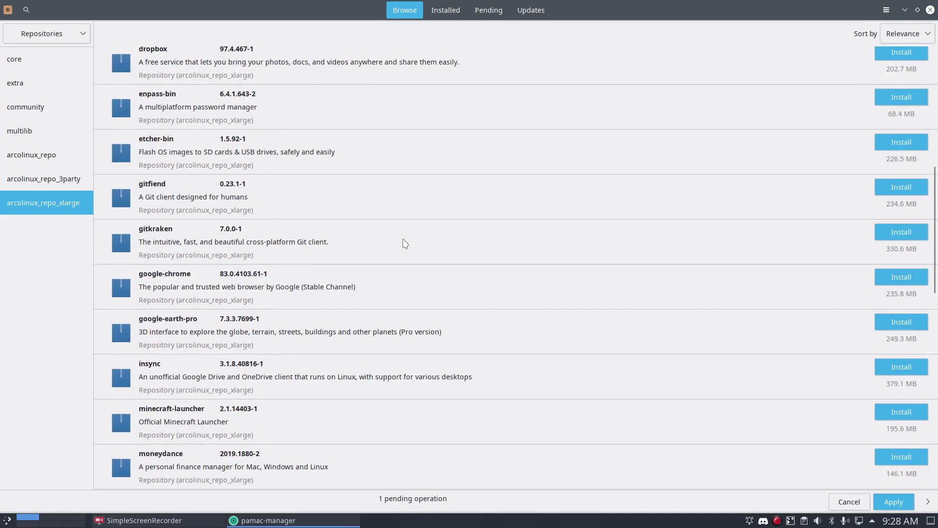
scroll(404, 242, "down", 4)
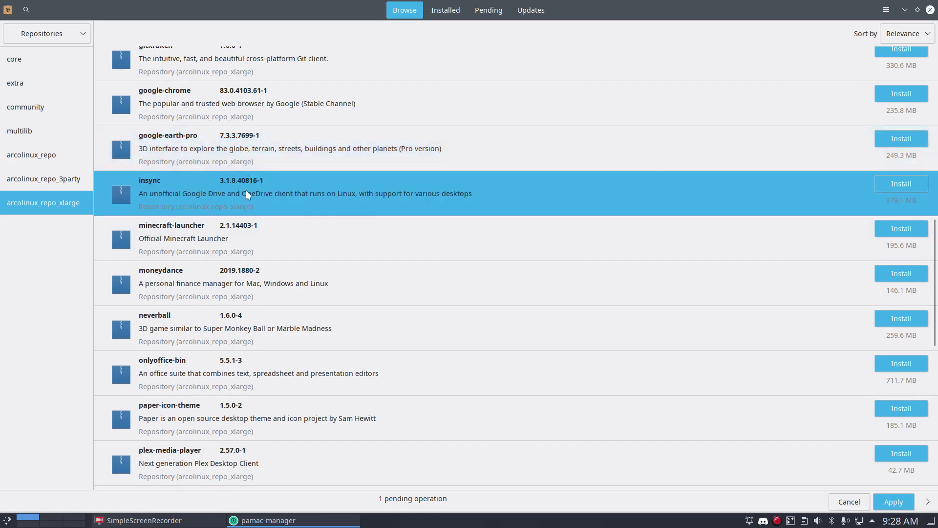
scroll(248, 194, "down", 2)
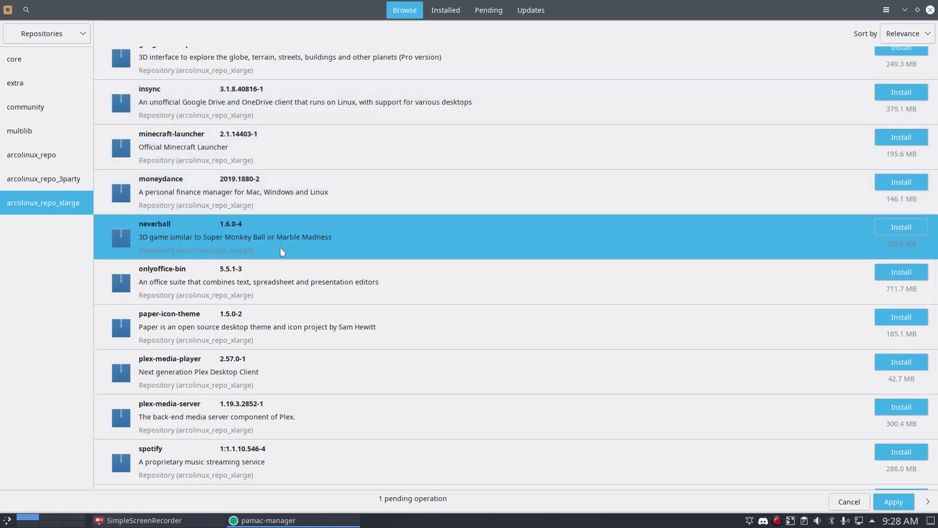
scroll(293, 369, "down", 9)
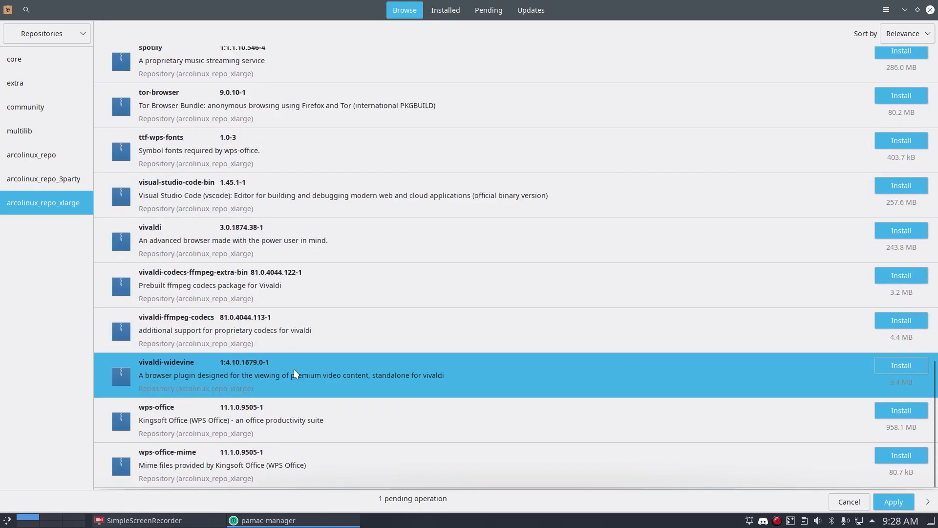
Scroll through arcolinux_repo_3party, view arcolinux_repo, then close Pamac
left_click(43, 179)
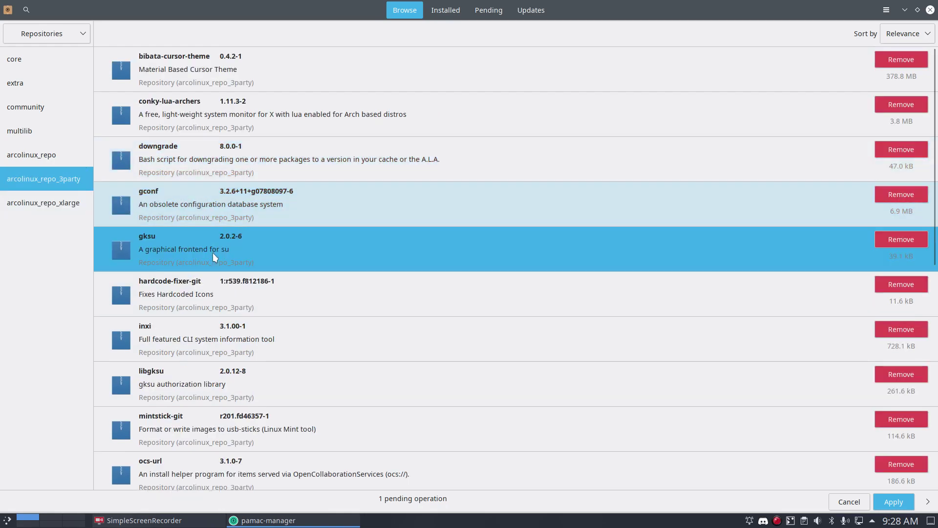
scroll(214, 256, "down", 5)
scroll(213, 257, "down", 5)
scroll(213, 257, "down", 5)
scroll(213, 256, "down", 5)
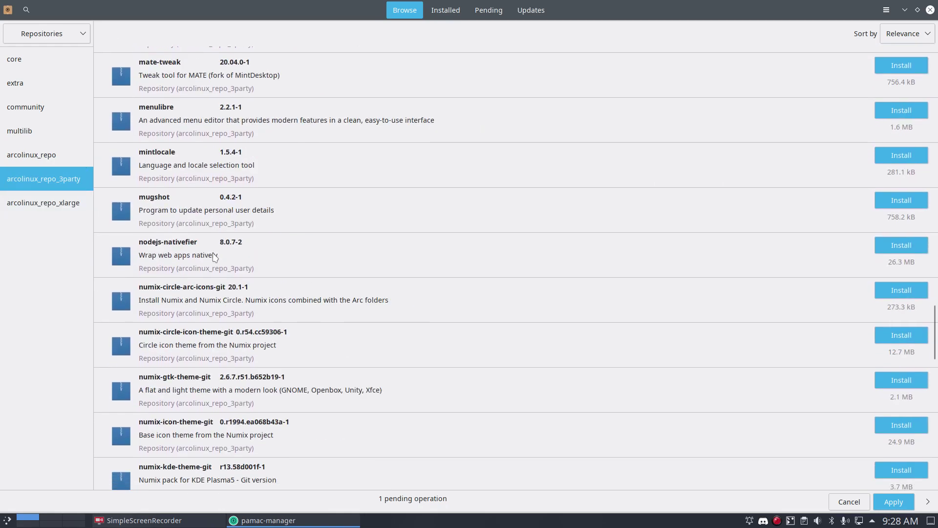
scroll(215, 257, "down", 10)
scroll(215, 256, "down", 10)
scroll(216, 256, "down", 3)
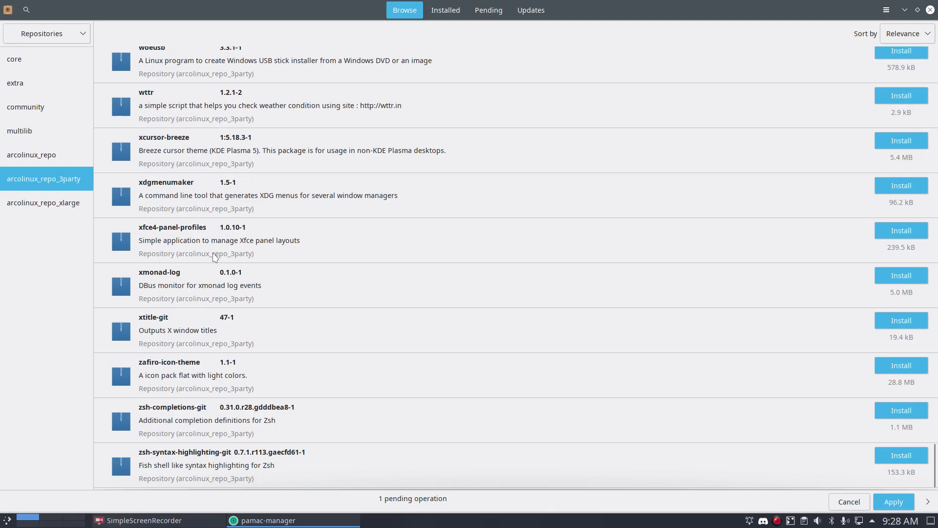
left_click(31, 155)
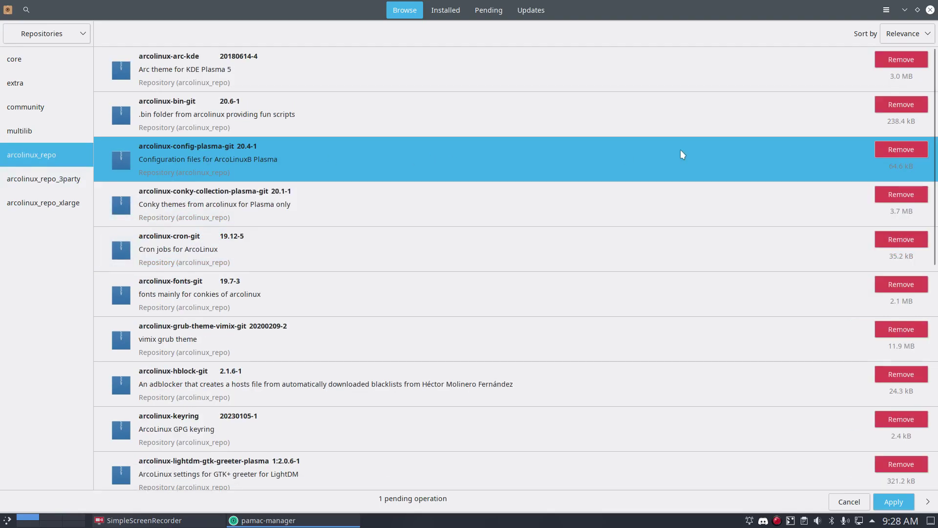
left_click(930, 9)
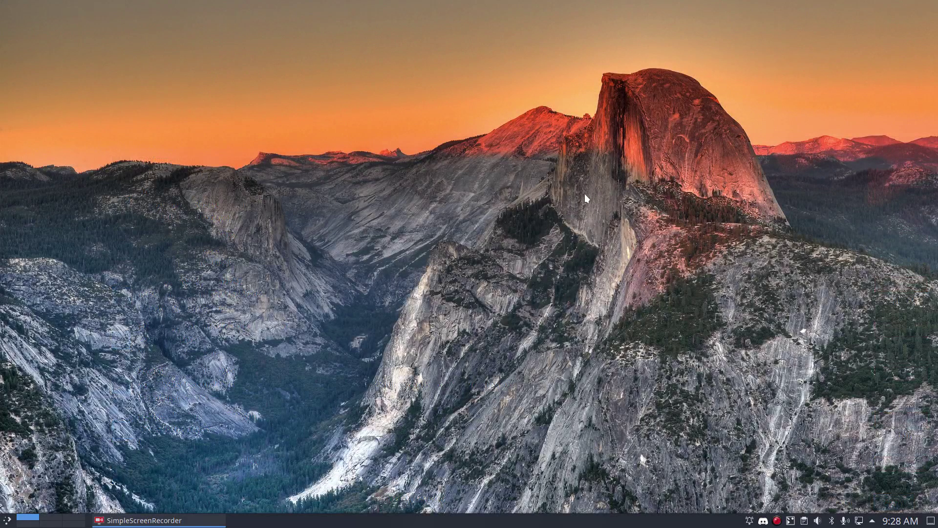